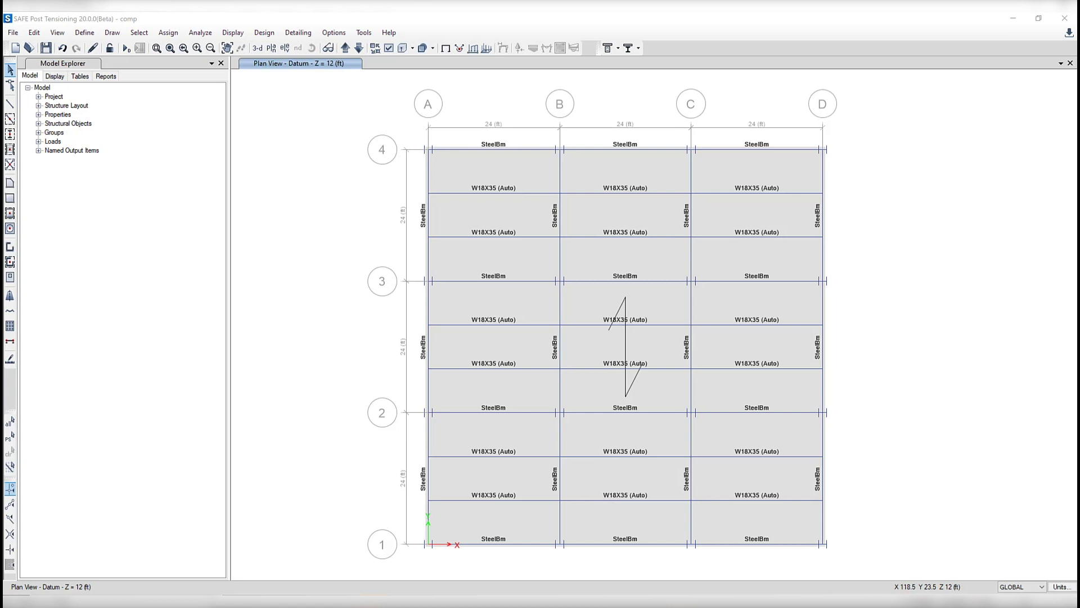
Review the shear stud preferences for composite beam design: single segment, stud spacing and studs per row.
{"action": "left_click", "coordinate": [265, 34]}
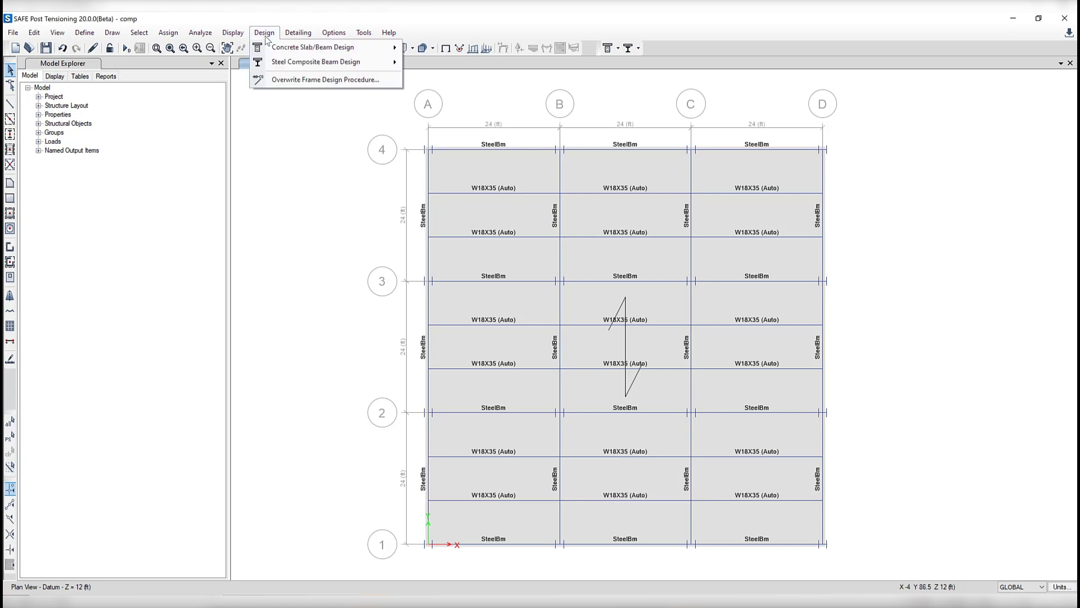
{"action": "mouse_move", "coordinate": [291, 64]}
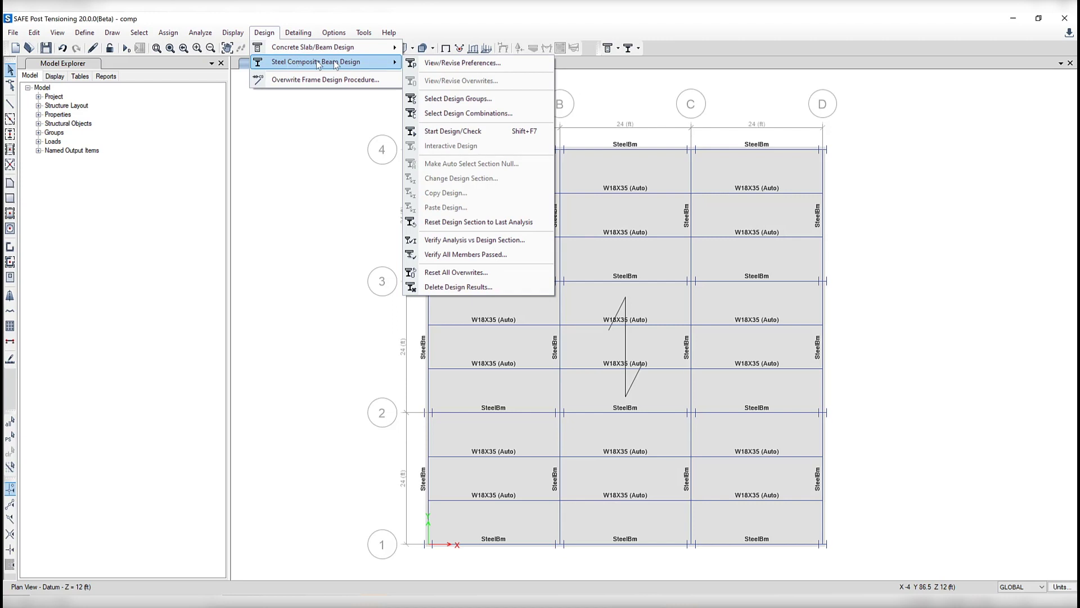
{"action": "left_click", "coordinate": [450, 63]}
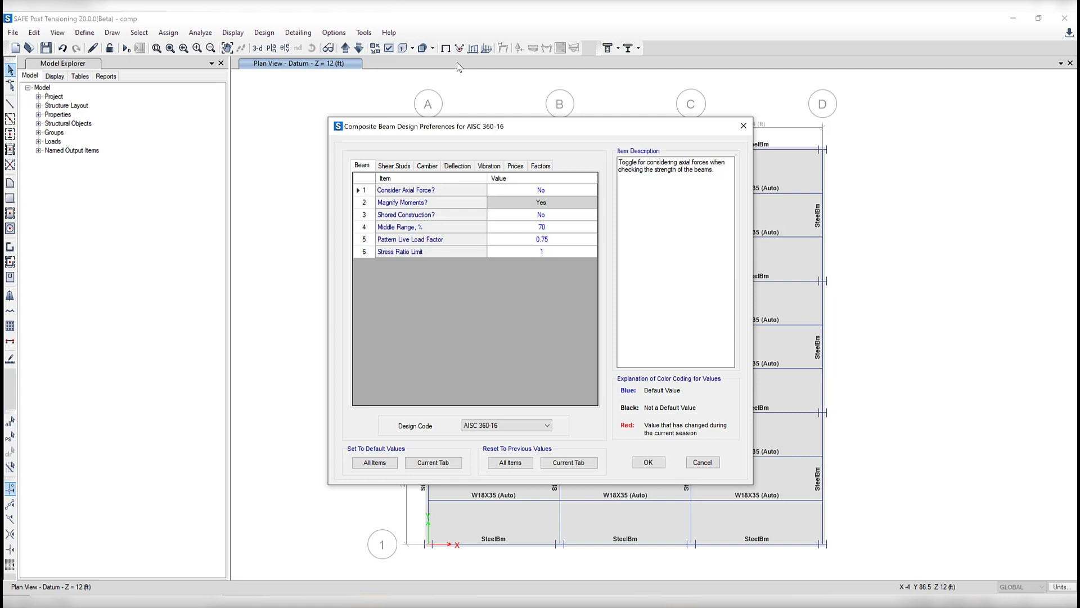
{"action": "left_click", "coordinate": [403, 170]}
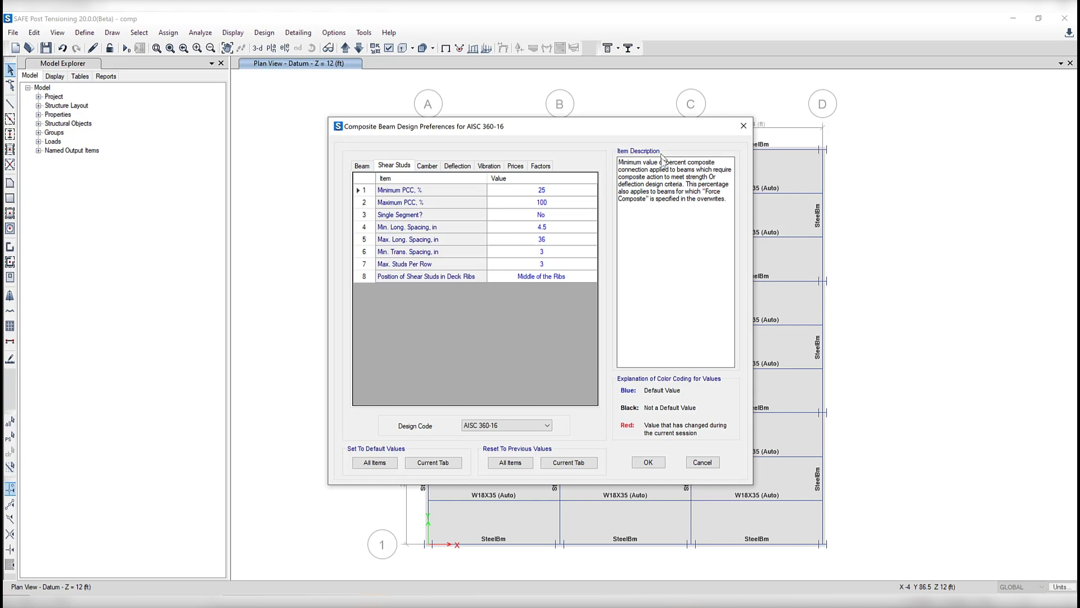
{"action": "left_click", "coordinate": [409, 218]}
{"action": "left_click", "coordinate": [404, 241]}
{"action": "left_click", "coordinate": [410, 251]}
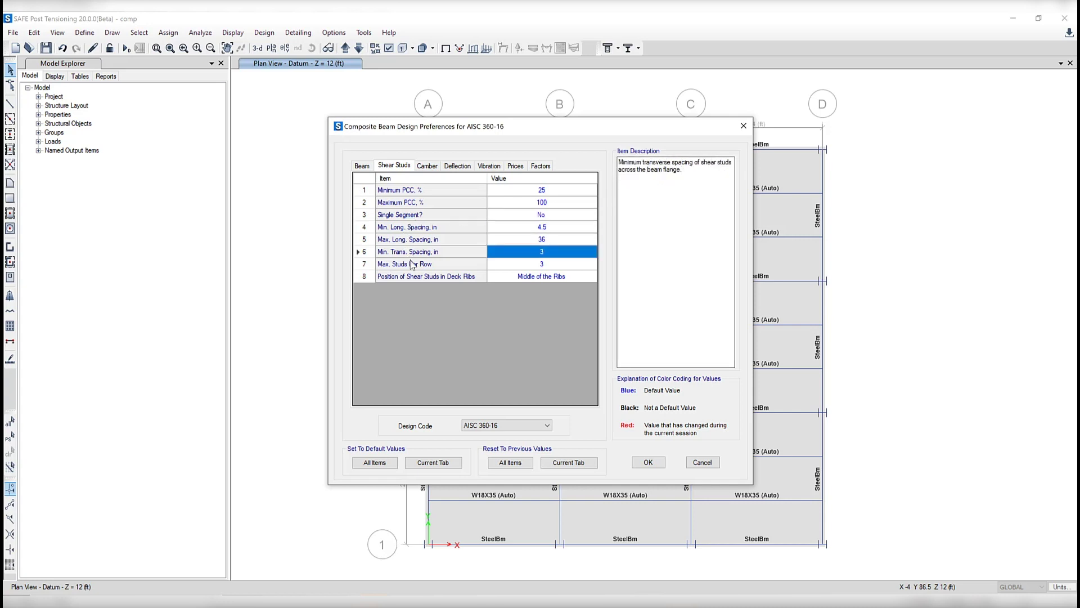
{"action": "left_click", "coordinate": [413, 264]}
Review the camber, deflection, vibration and price preferences and the available design codes.
{"action": "left_click", "coordinate": [428, 167]}
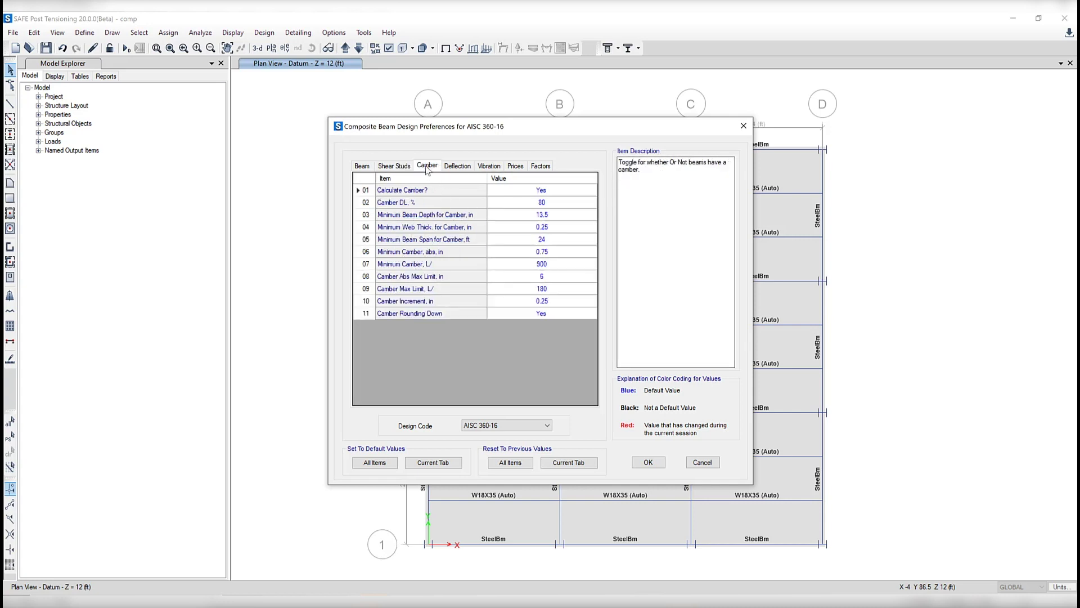
{"action": "left_click", "coordinate": [457, 167]}
{"action": "left_click", "coordinate": [489, 166]}
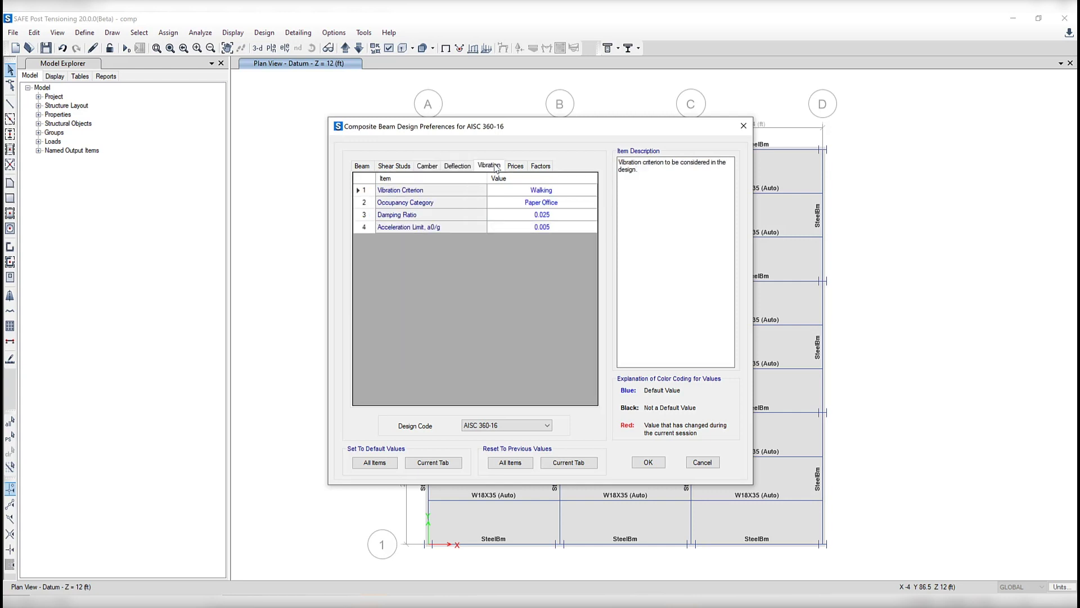
{"action": "left_click", "coordinate": [515, 167]}
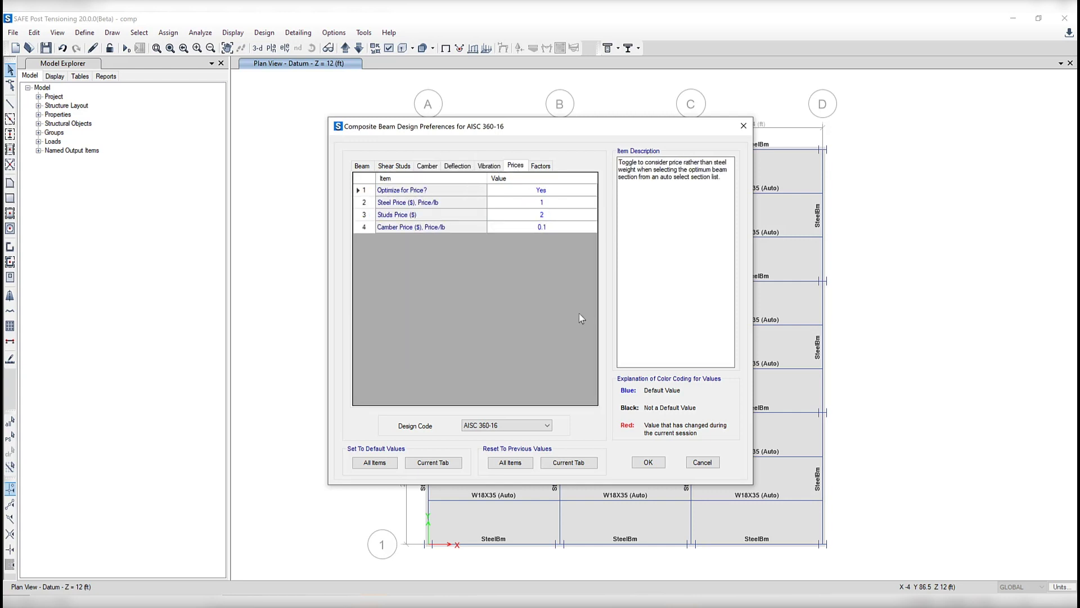
{"action": "left_click", "coordinate": [539, 427]}
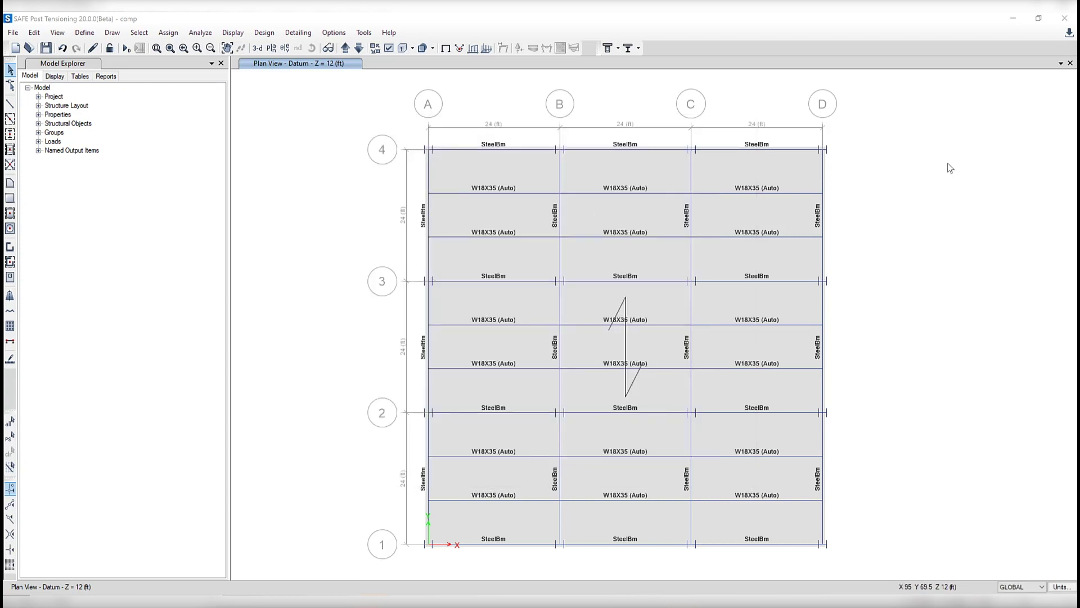
Display the information for two floor beams, then dismiss it.
{"action": "right_click", "coordinate": [521, 193]}
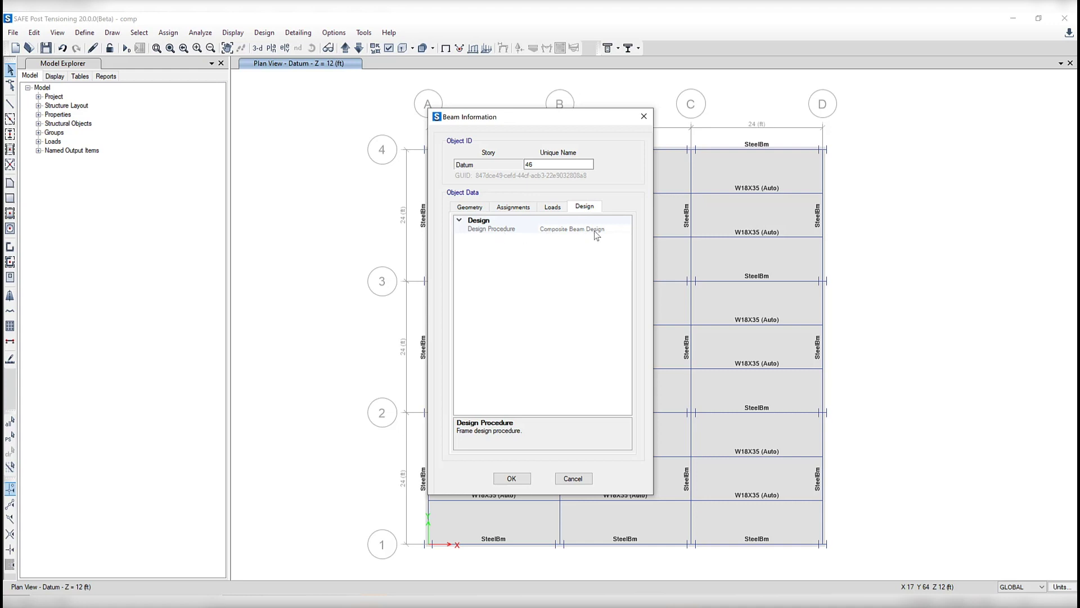
{"action": "right_click", "coordinate": [655, 225]}
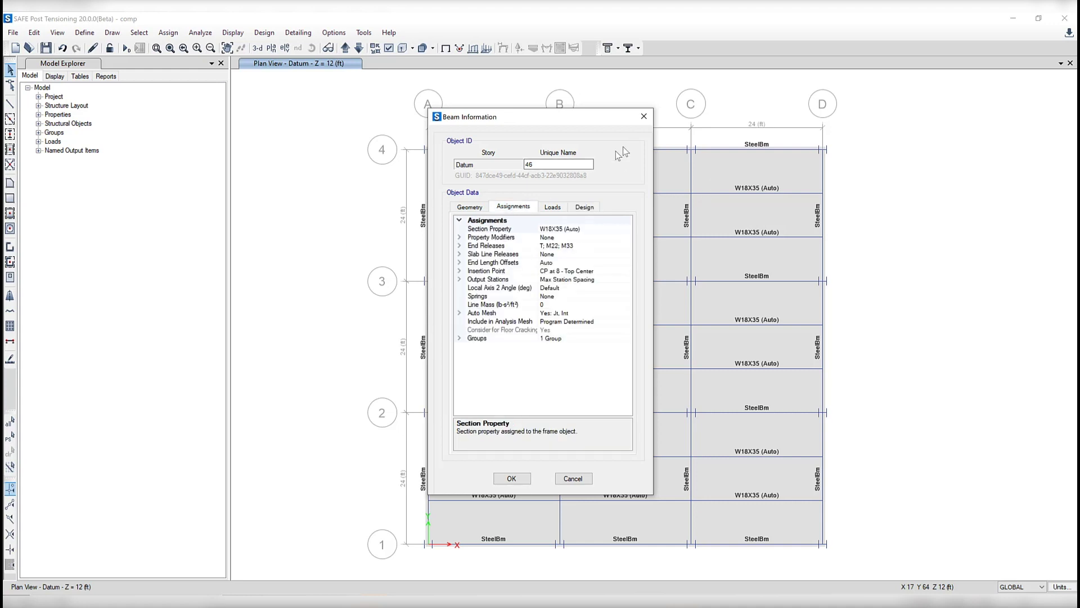
{"action": "left_click", "coordinate": [643, 117]}
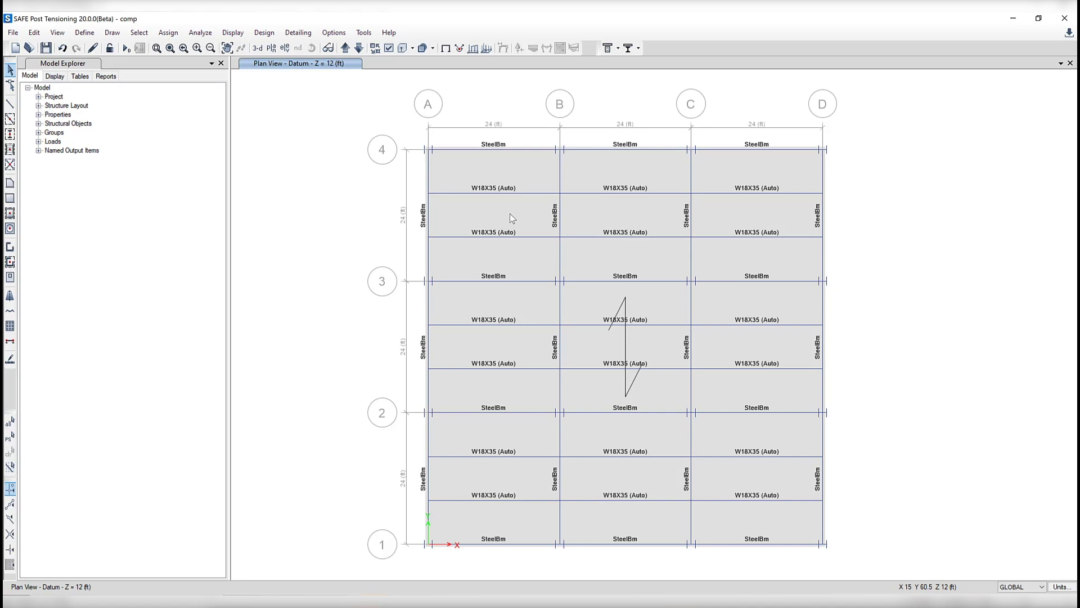
Inspect the Auto section definition in the frame section properties list.
{"action": "left_click", "coordinate": [85, 32]}
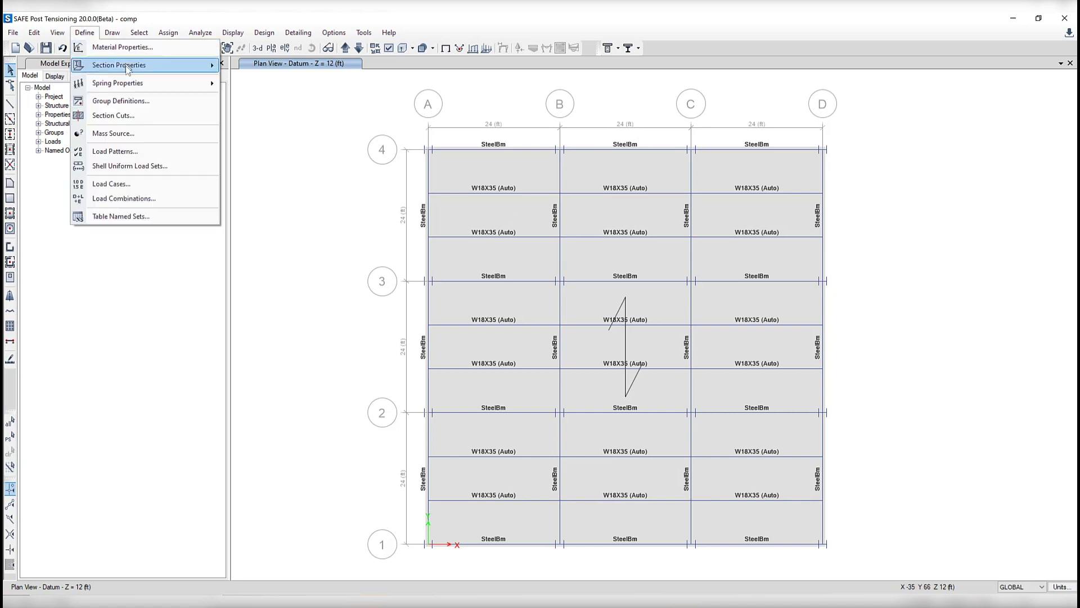
{"action": "mouse_move", "coordinate": [129, 70]}
{"action": "left_click", "coordinate": [251, 67]}
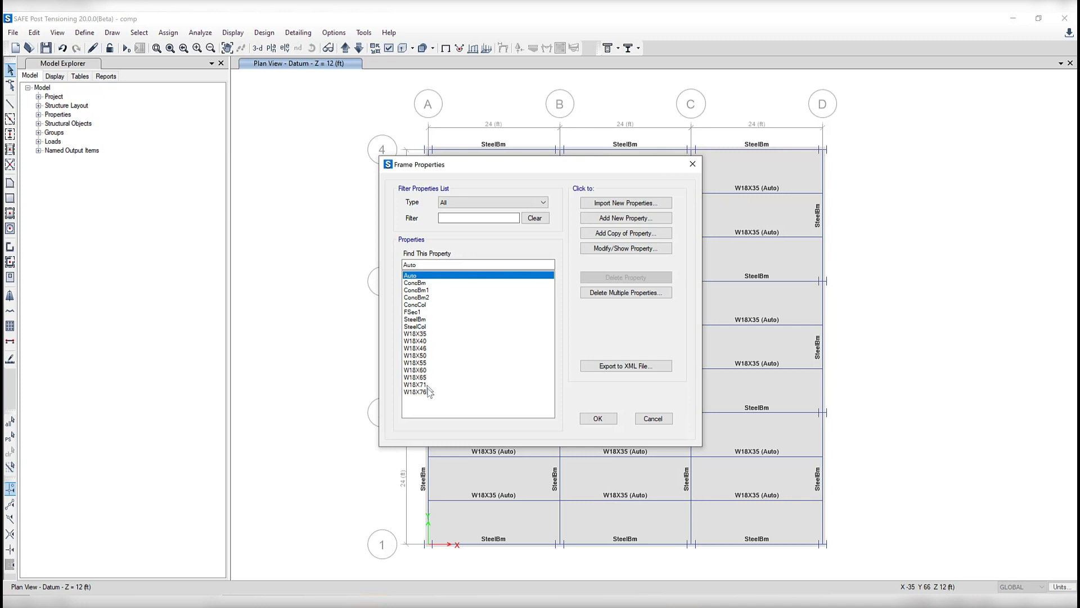
{"action": "left_click", "coordinate": [416, 283]}
{"action": "left_click", "coordinate": [417, 276]}
{"action": "left_click", "coordinate": [610, 249]}
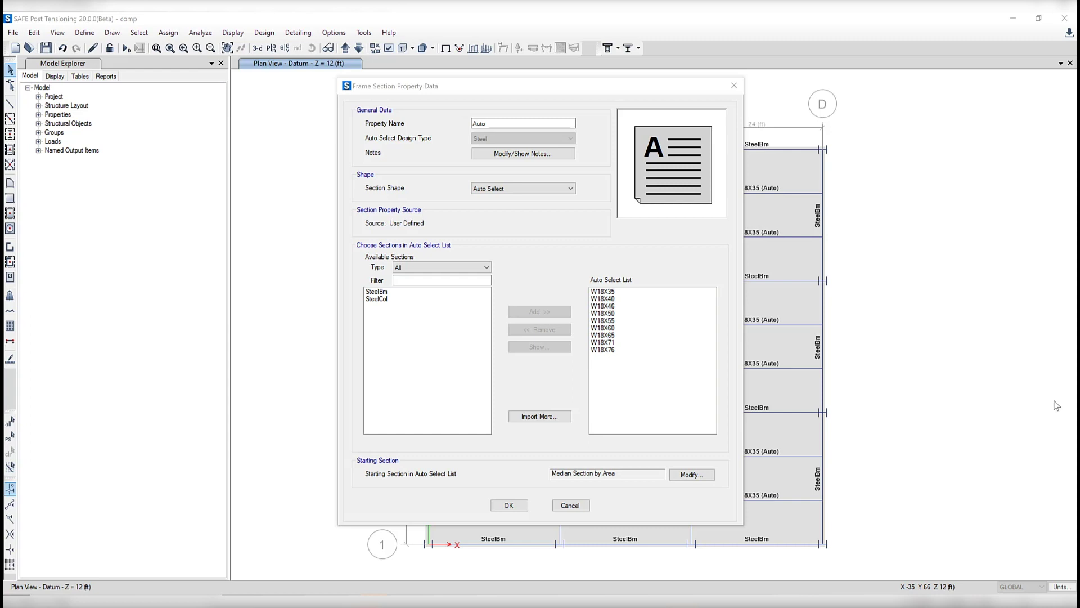
{"action": "left_click", "coordinate": [508, 505]}
{"action": "left_click", "coordinate": [598, 419]}
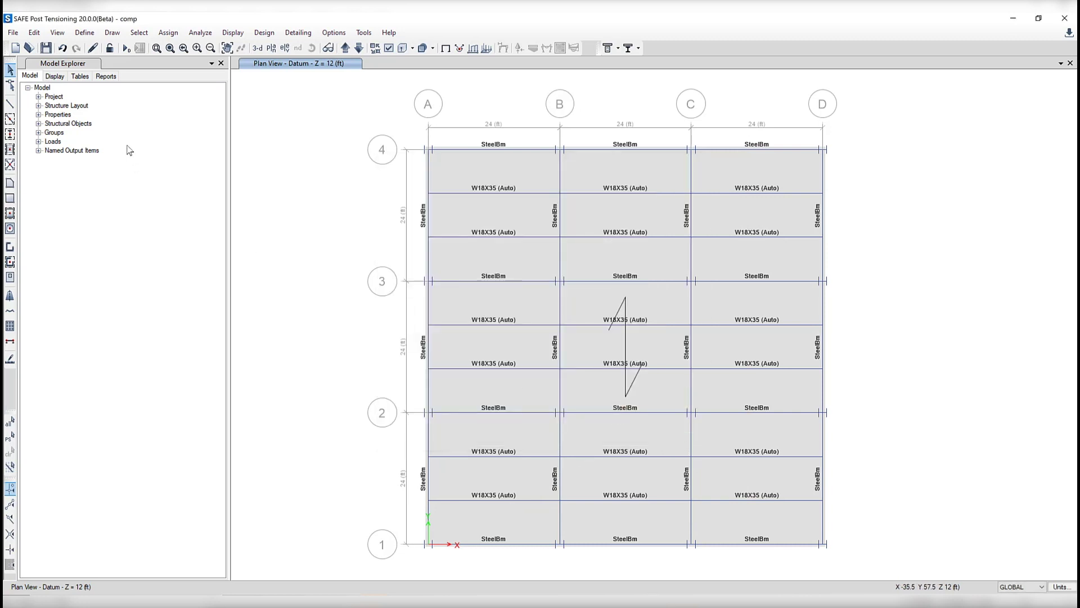
Try adding a Comb1 load combination, then close the load combinations without keeping changes.
{"action": "left_click", "coordinate": [87, 35]}
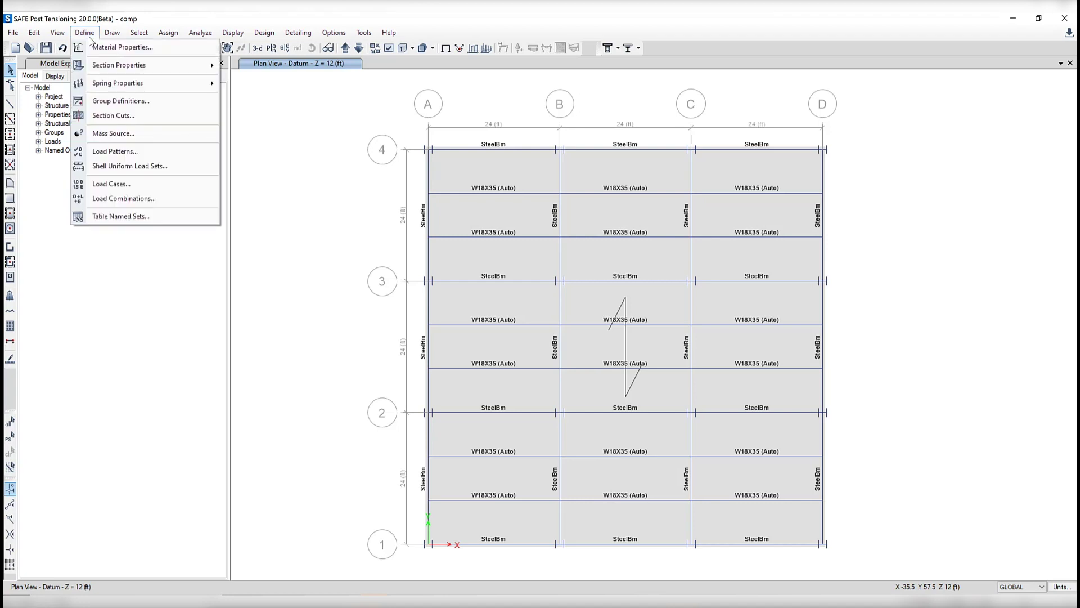
{"action": "left_click", "coordinate": [121, 198]}
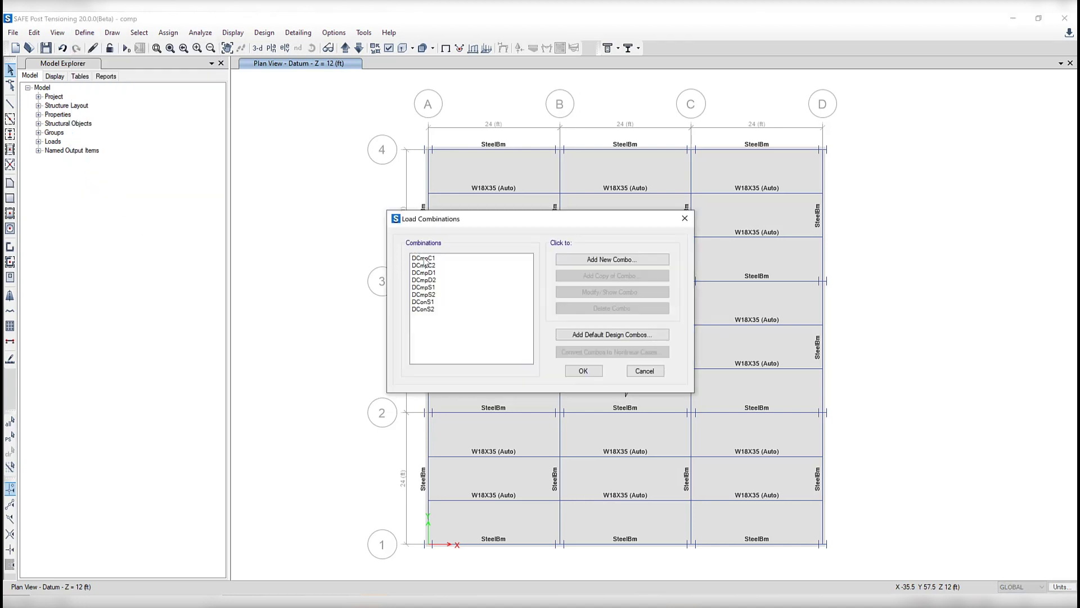
{"action": "mouse_move", "coordinate": [434, 260]}
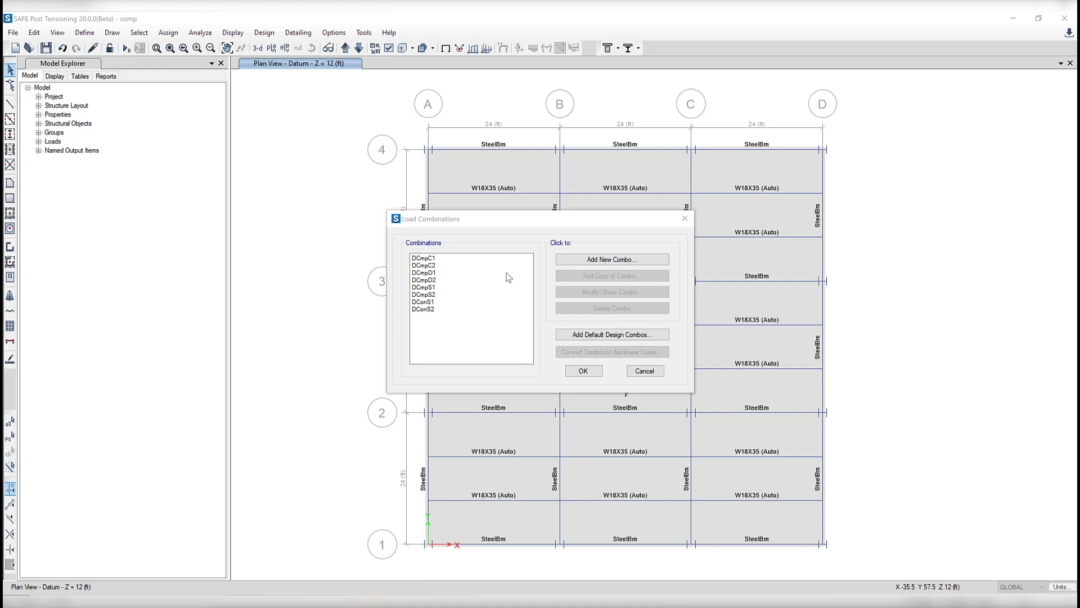
{"action": "left_click", "coordinate": [599, 262]}
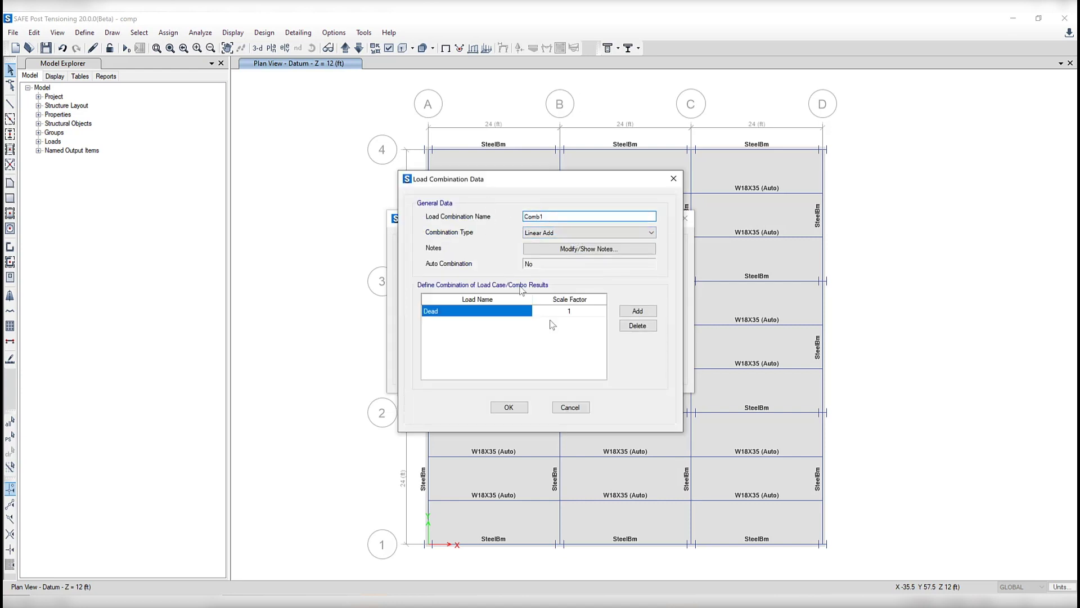
{"action": "left_click", "coordinate": [513, 407]}
{"action": "left_click", "coordinate": [587, 335]}
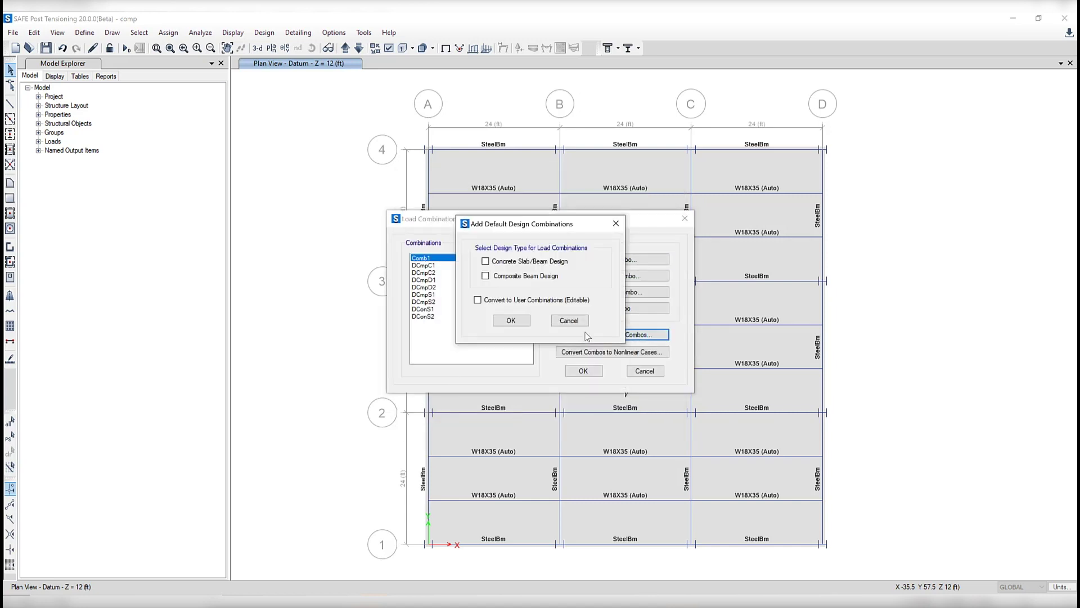
{"action": "left_click", "coordinate": [569, 320]}
{"action": "left_click", "coordinate": [645, 371]}
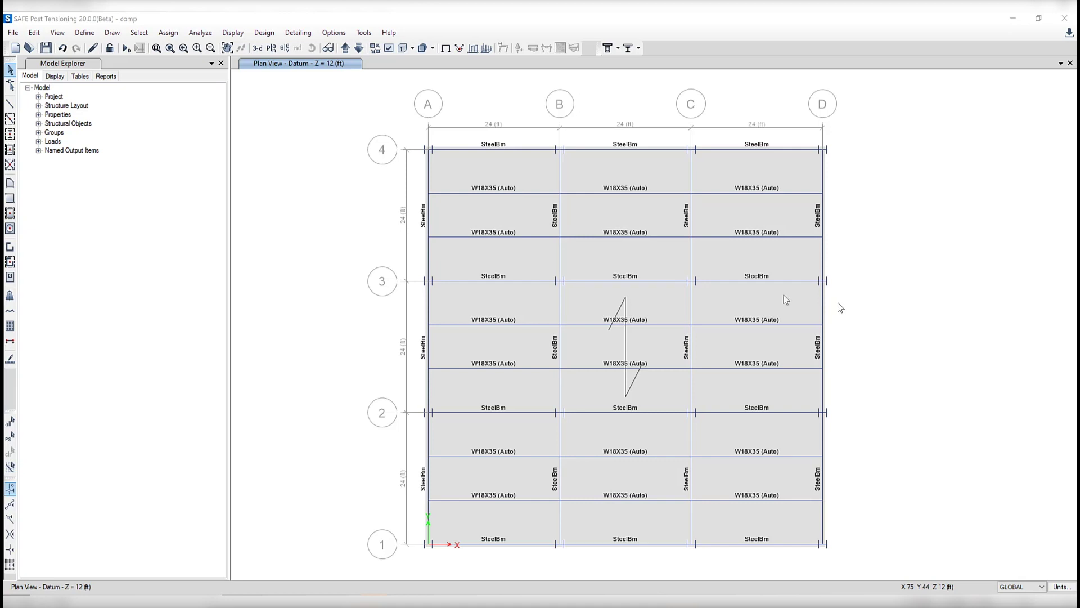
Run the analysis, overwriting comp.FDB, then start the steel composite beam design check.
{"action": "left_click", "coordinate": [126, 49]}
{"action": "key", "text": "Return"}
{"action": "left_click", "coordinate": [554, 309]}
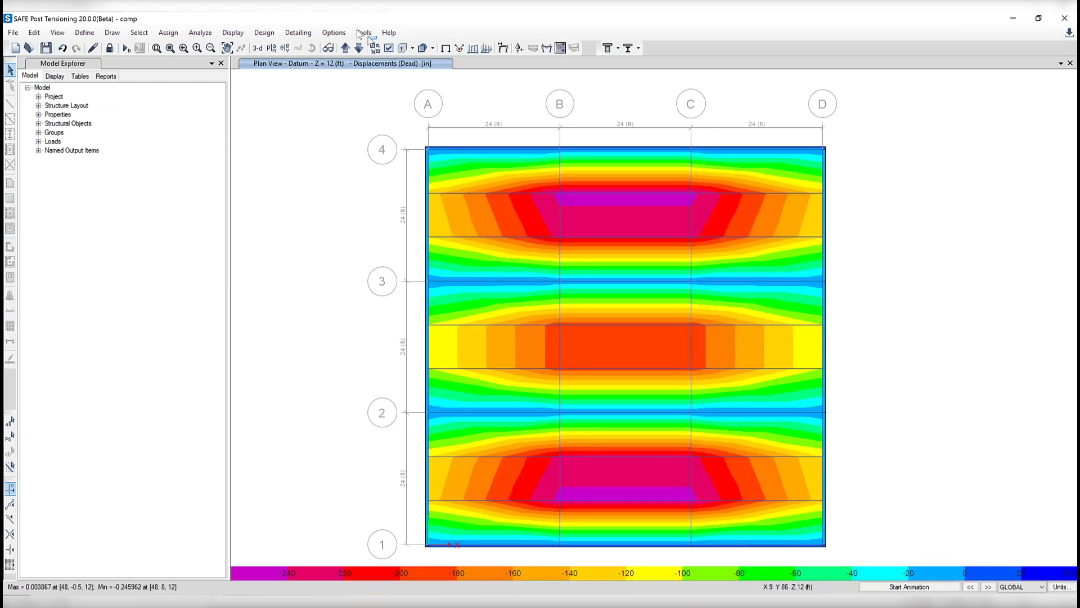
{"action": "left_click", "coordinate": [264, 34]}
{"action": "mouse_move", "coordinate": [292, 63]}
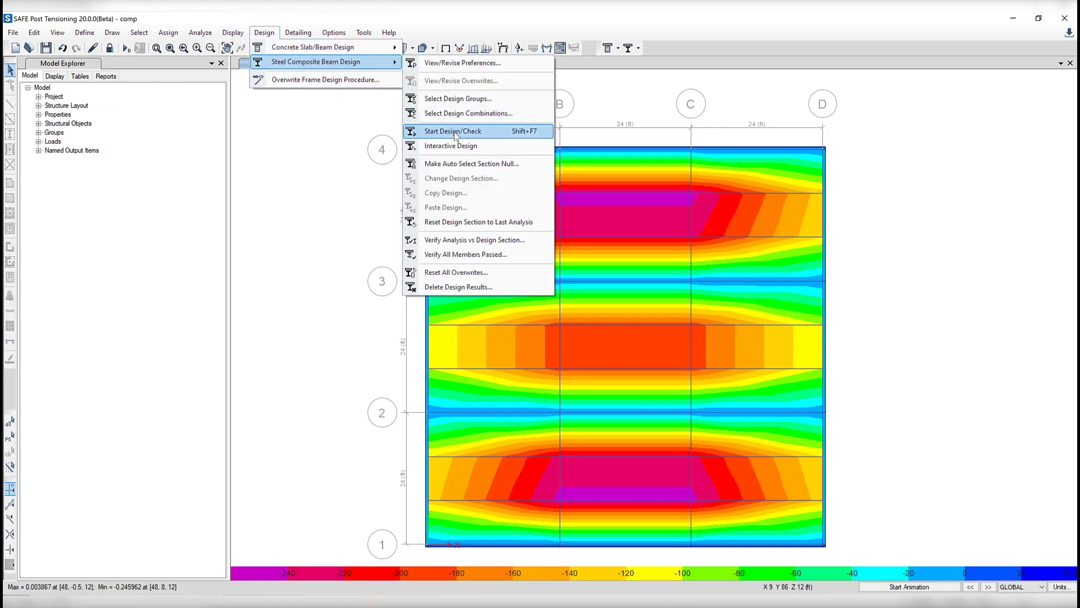
{"action": "left_click", "coordinate": [453, 131]}
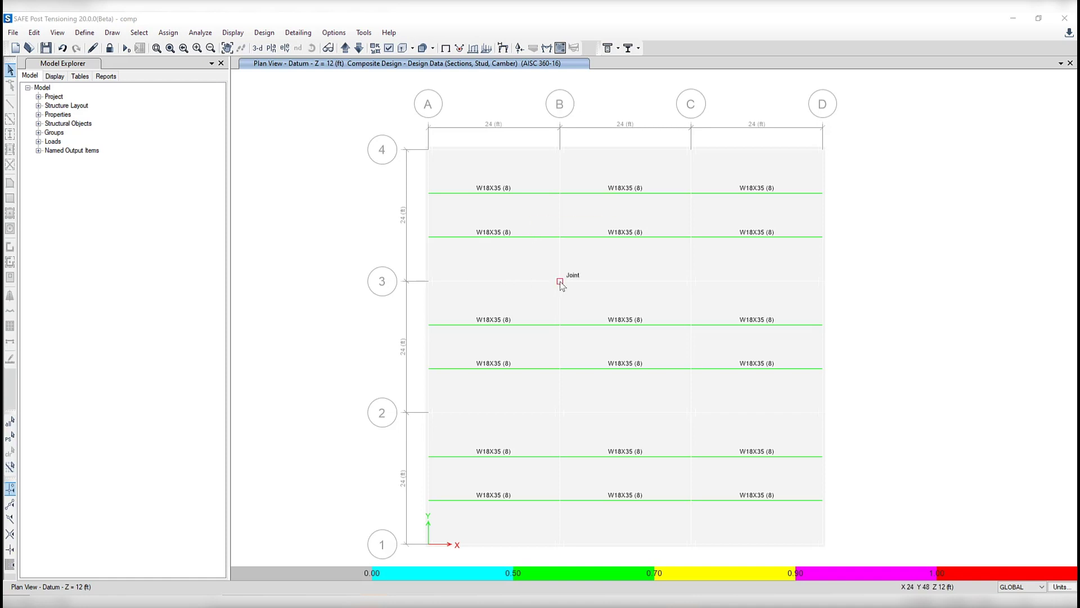
For beam 46, compare W18X55, W18X71 and W18X60, then open the W18X60 design report.
{"action": "right_click", "coordinate": [530, 193]}
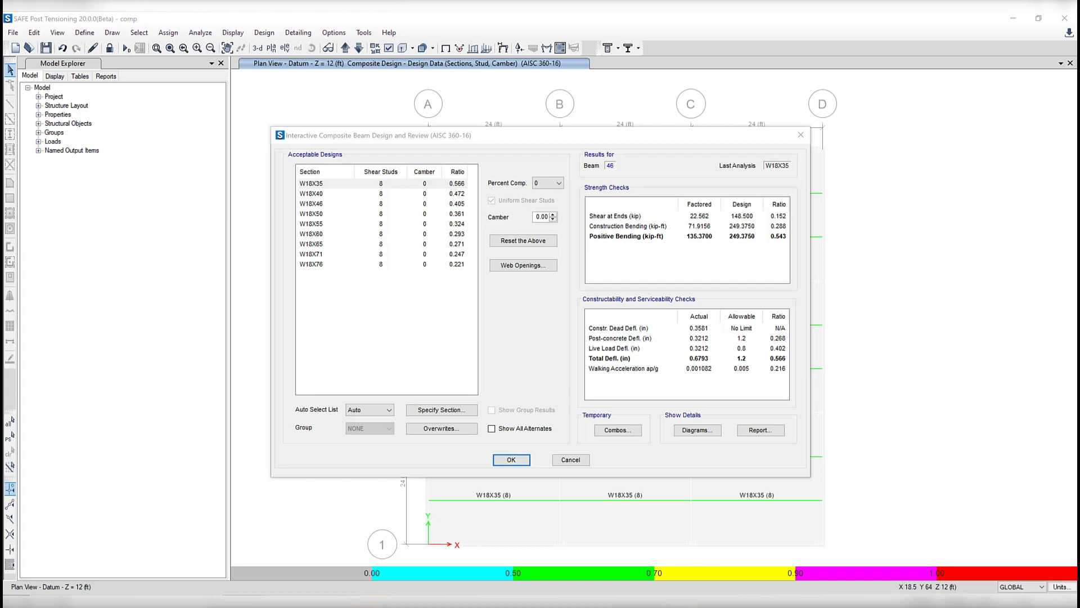
{"action": "left_click", "coordinate": [316, 224]}
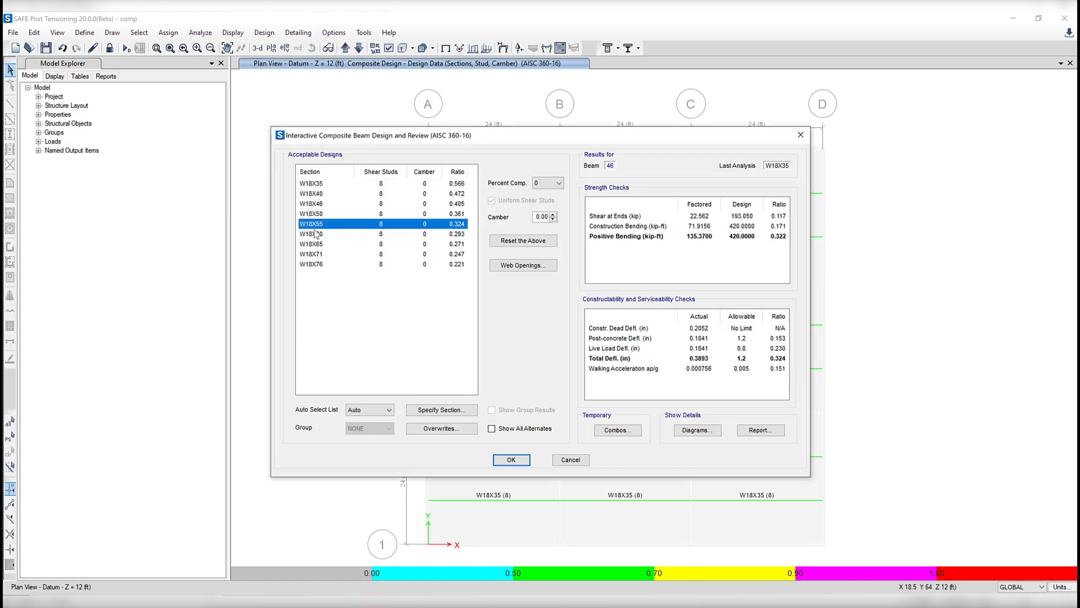
{"action": "left_click", "coordinate": [313, 254]}
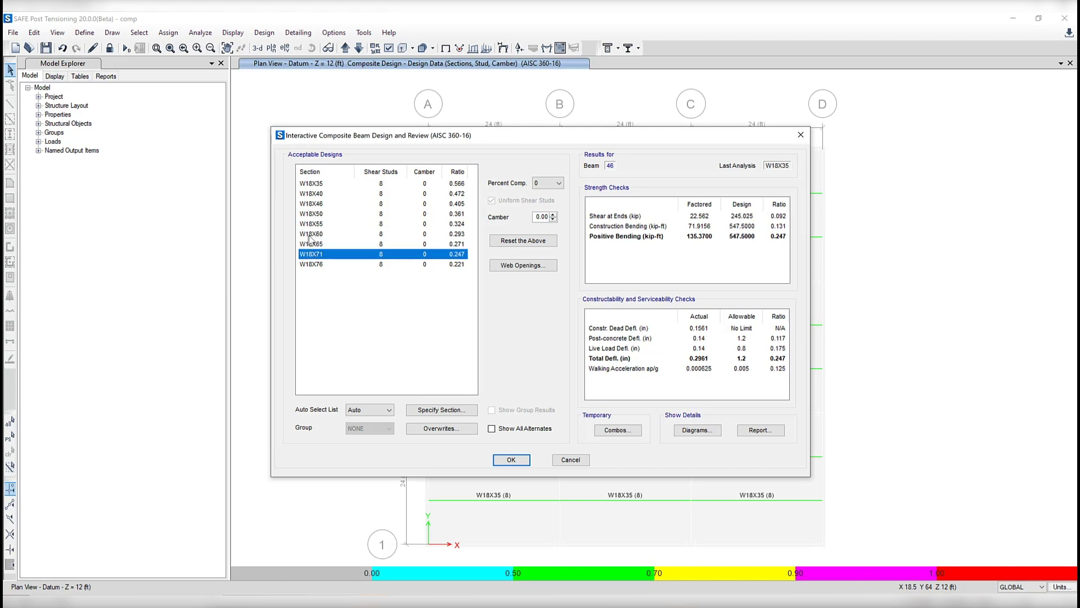
{"action": "left_click", "coordinate": [312, 235]}
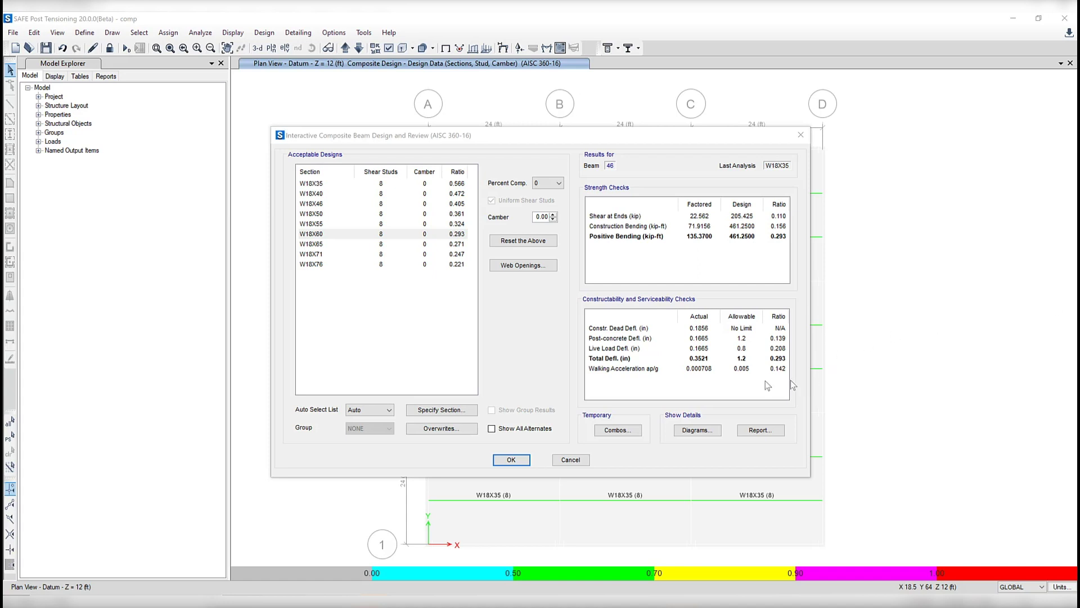
{"action": "left_click", "coordinate": [761, 431]}
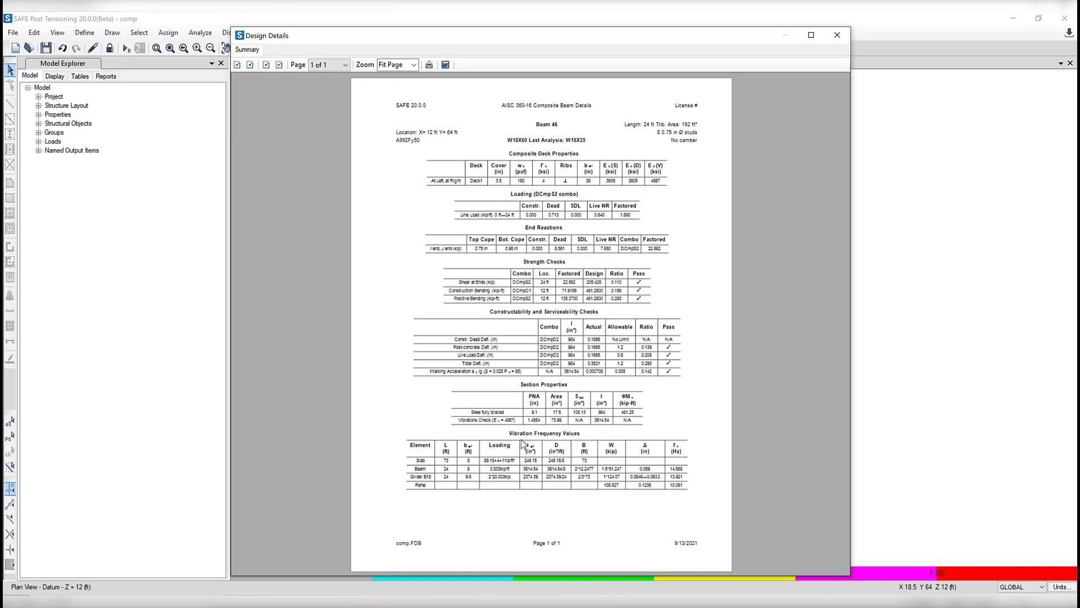
Close beam 46's report, check the W18X46 option, then close the interactive design review.
{"action": "left_click", "coordinate": [838, 35]}
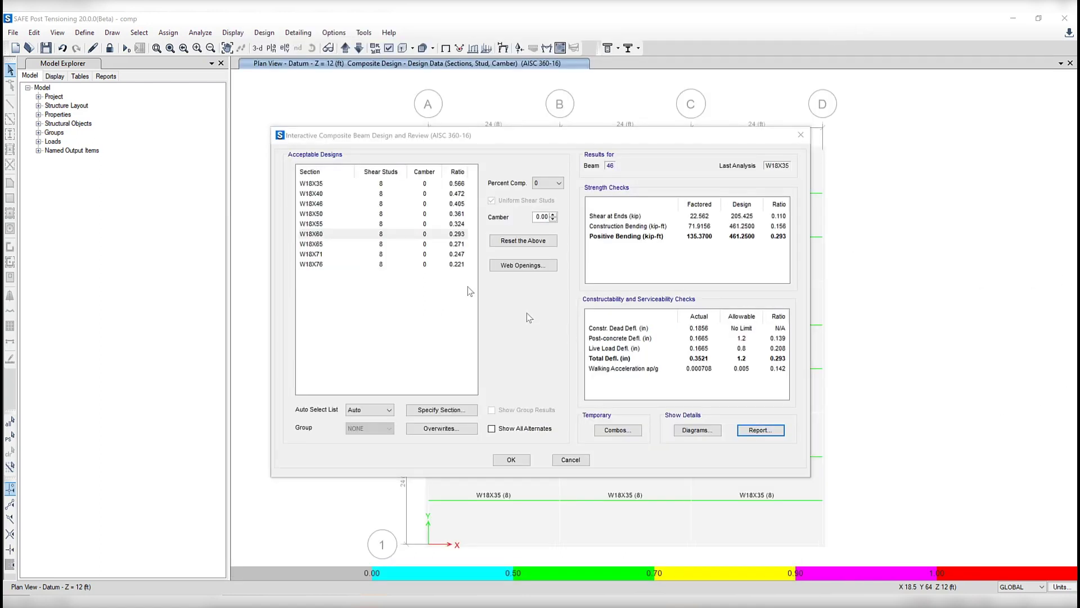
{"action": "left_click", "coordinate": [322, 205]}
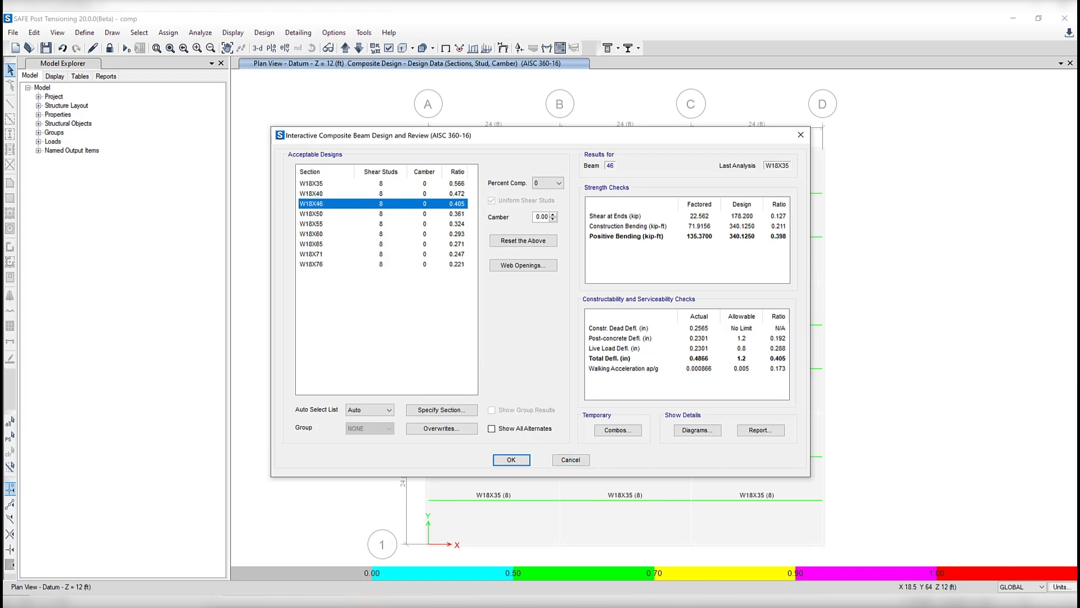
{"action": "left_click", "coordinate": [571, 460]}
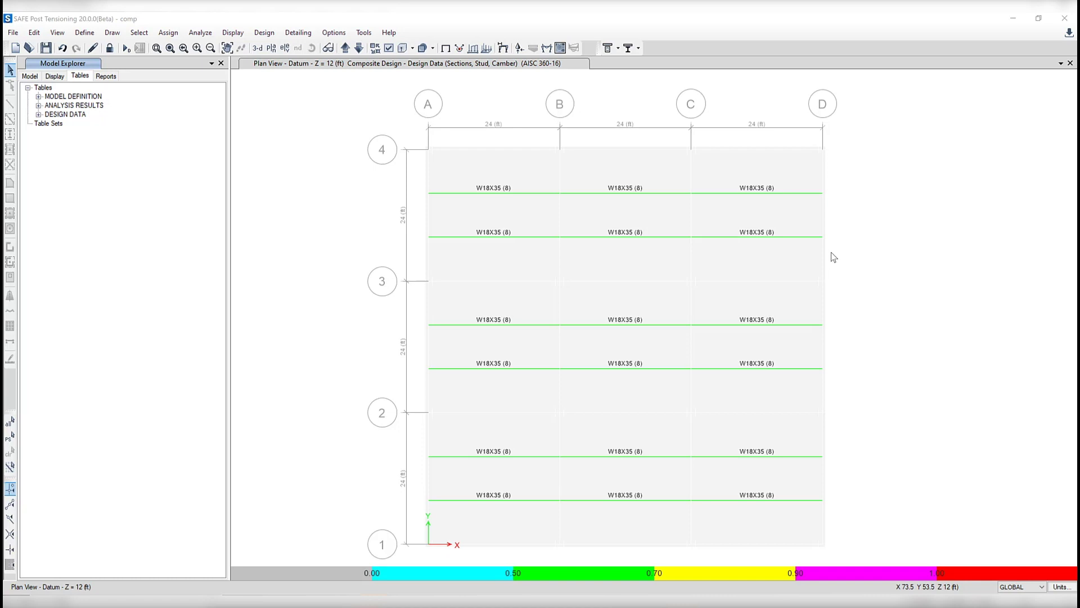
In the Tables tree, expand DESIGN DATA > Composite Beam Design Output and select the Composite Beam Design Summary table.
{"action": "left_click", "coordinate": [31, 75]}
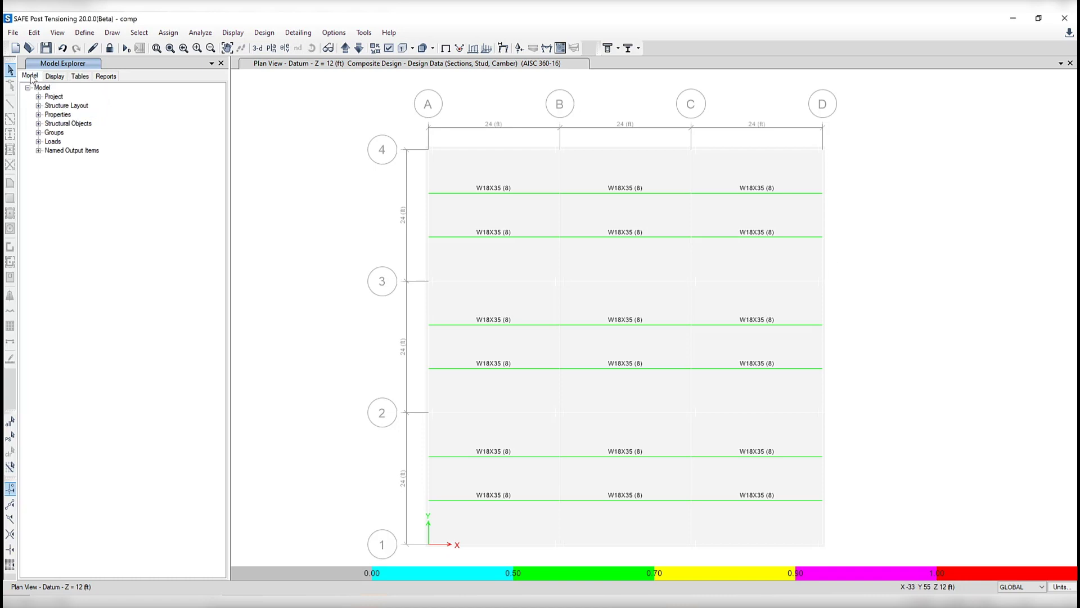
{"action": "left_click", "coordinate": [80, 76]}
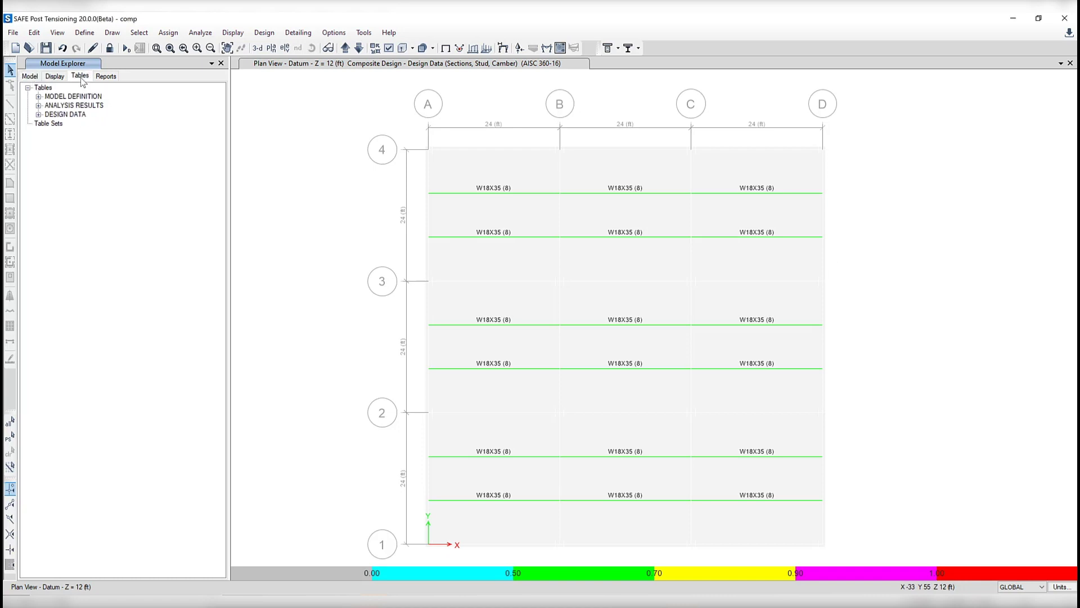
{"action": "left_click", "coordinate": [39, 97]}
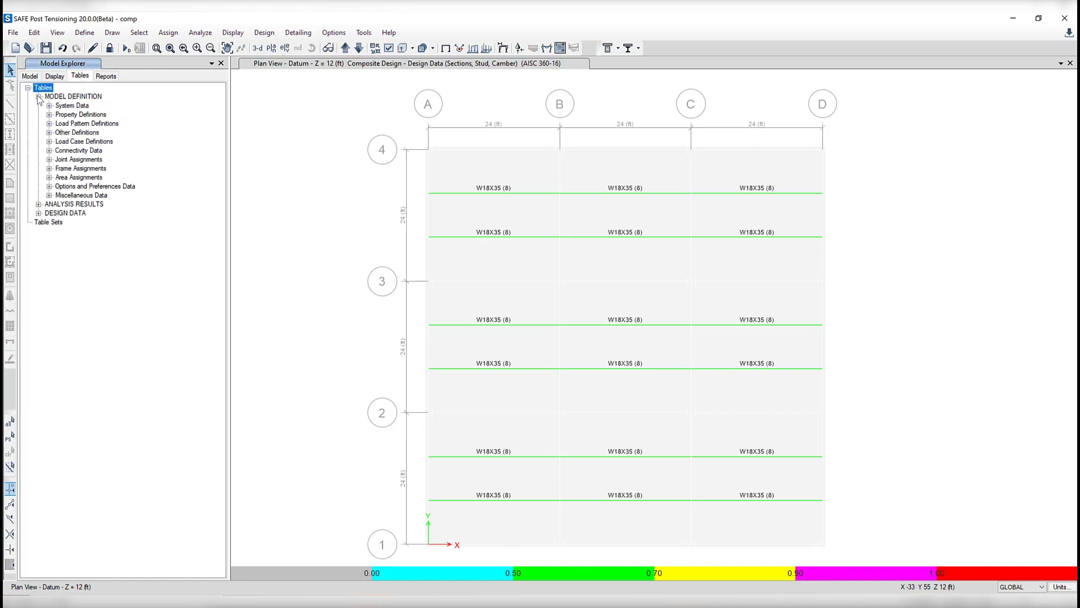
{"action": "left_click", "coordinate": [39, 204]}
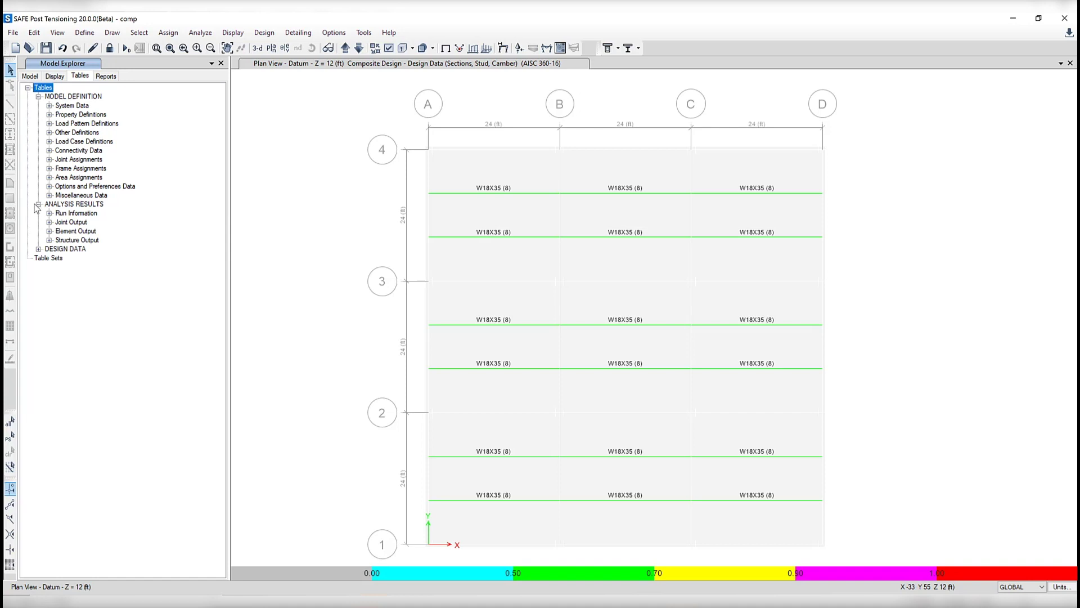
{"action": "left_click", "coordinate": [38, 250]}
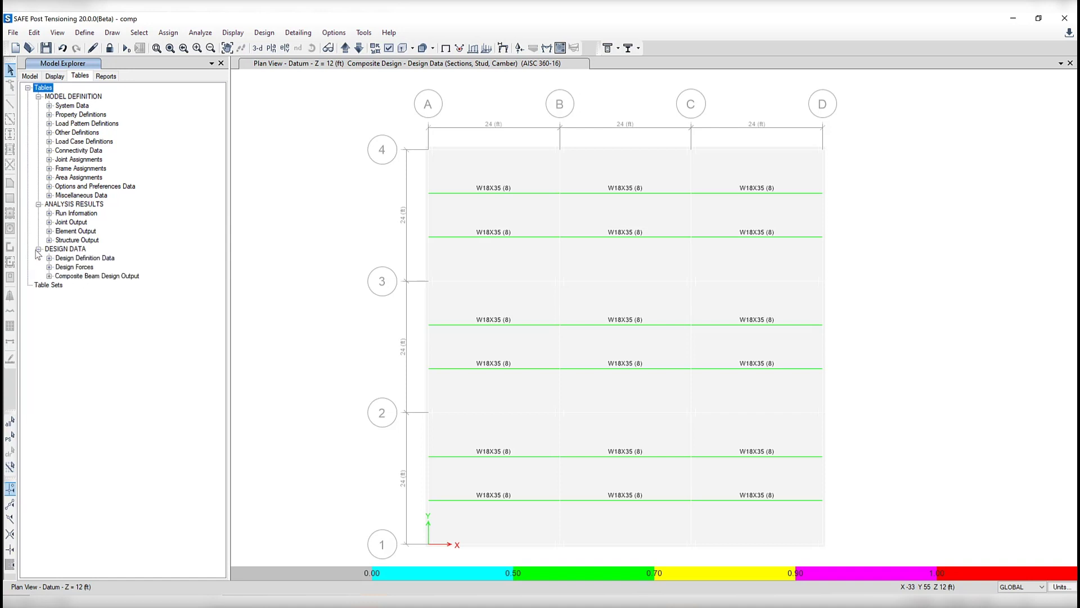
{"action": "left_click", "coordinate": [49, 277]}
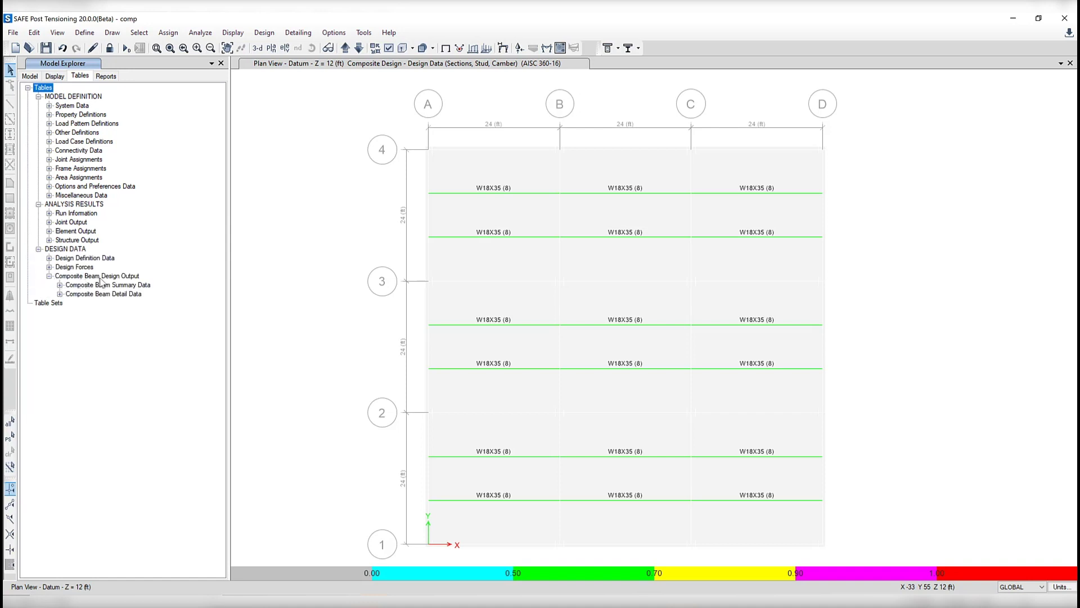
{"action": "left_click", "coordinate": [60, 286]}
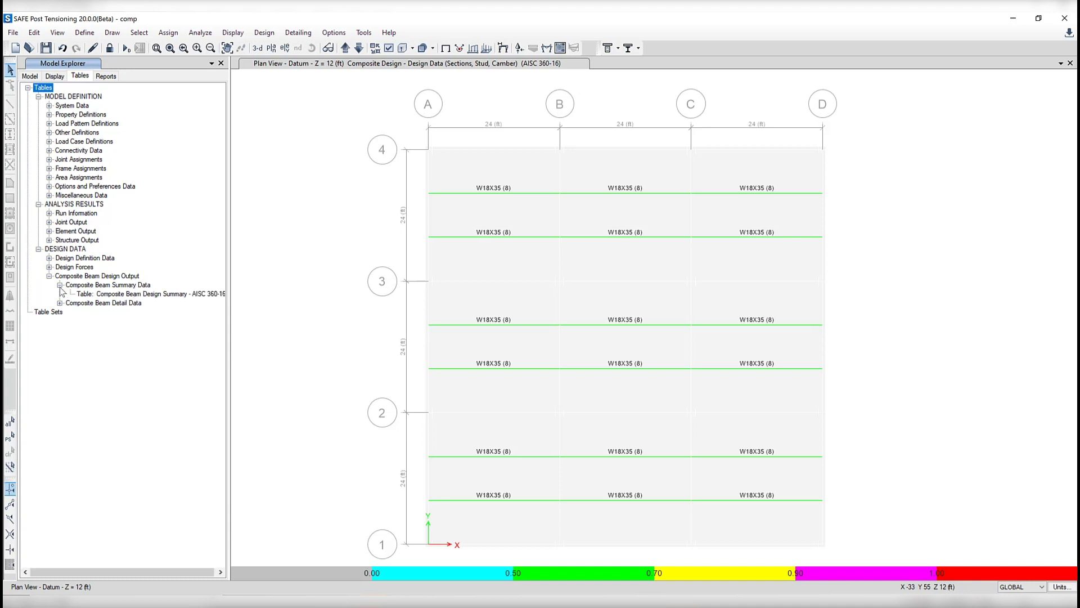
{"action": "left_click", "coordinate": [61, 302]}
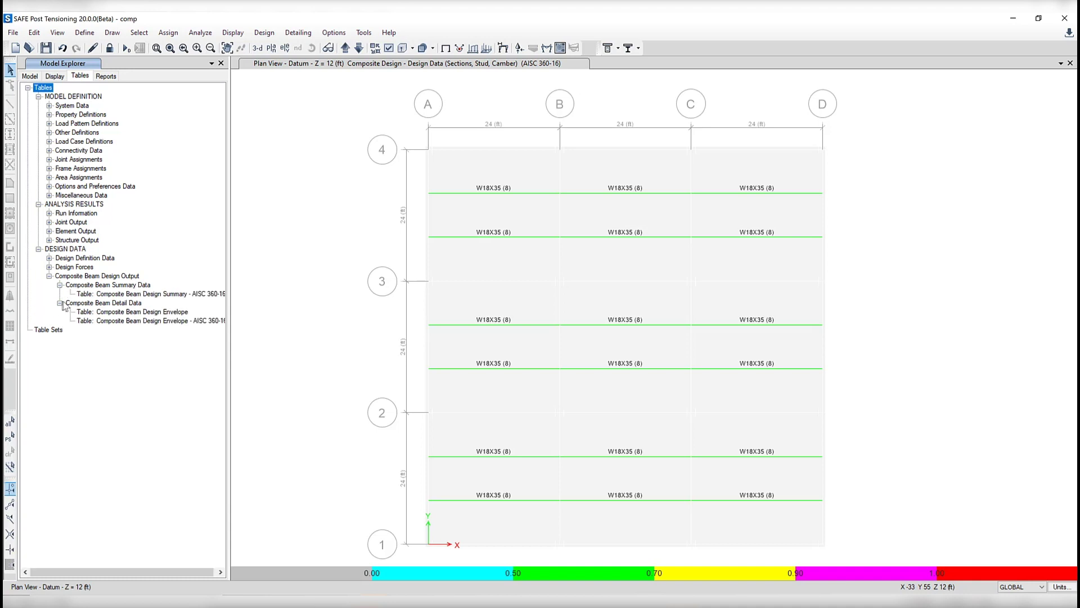
{"action": "left_click", "coordinate": [122, 294]}
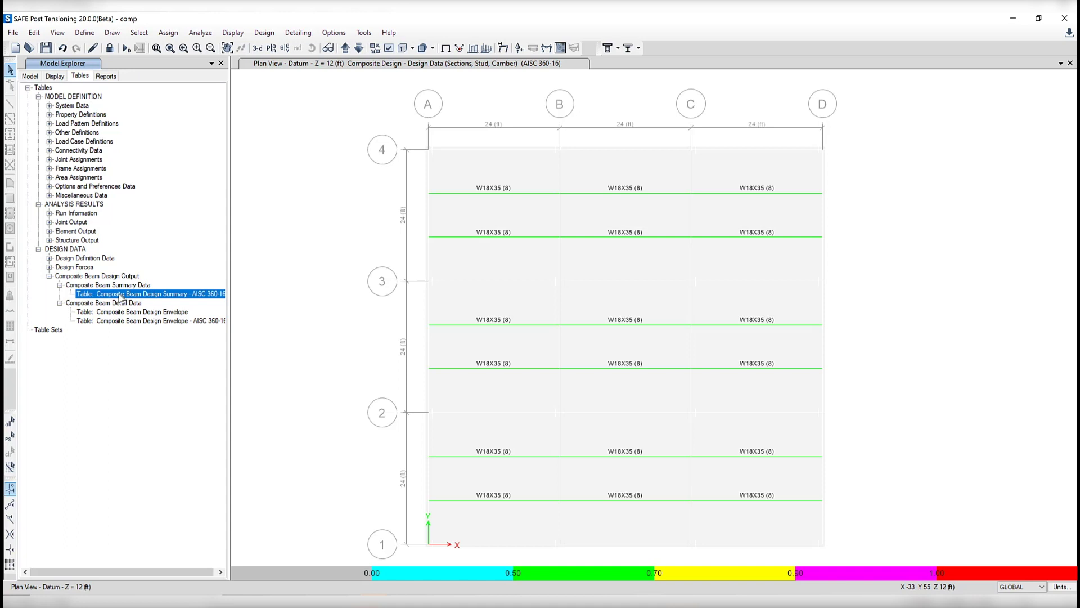
View the Composite Beam Design Summary table, close it, and bring up its export options.
{"action": "double_click", "coordinate": [119, 294]}
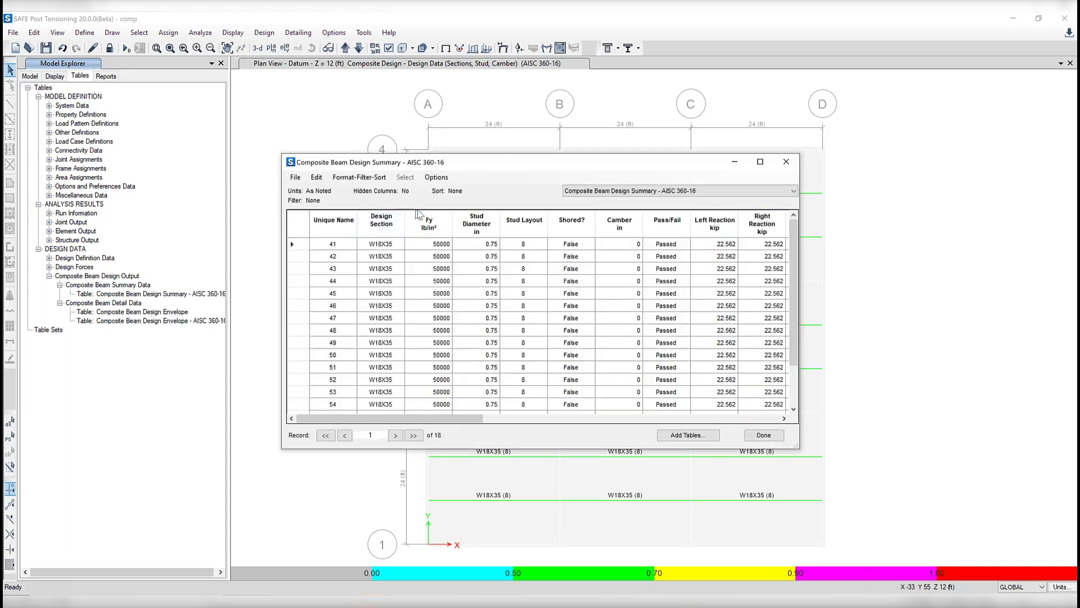
{"action": "scroll", "coordinate": [774, 263], "scroll_direction": "down", "scroll_amount": 2}
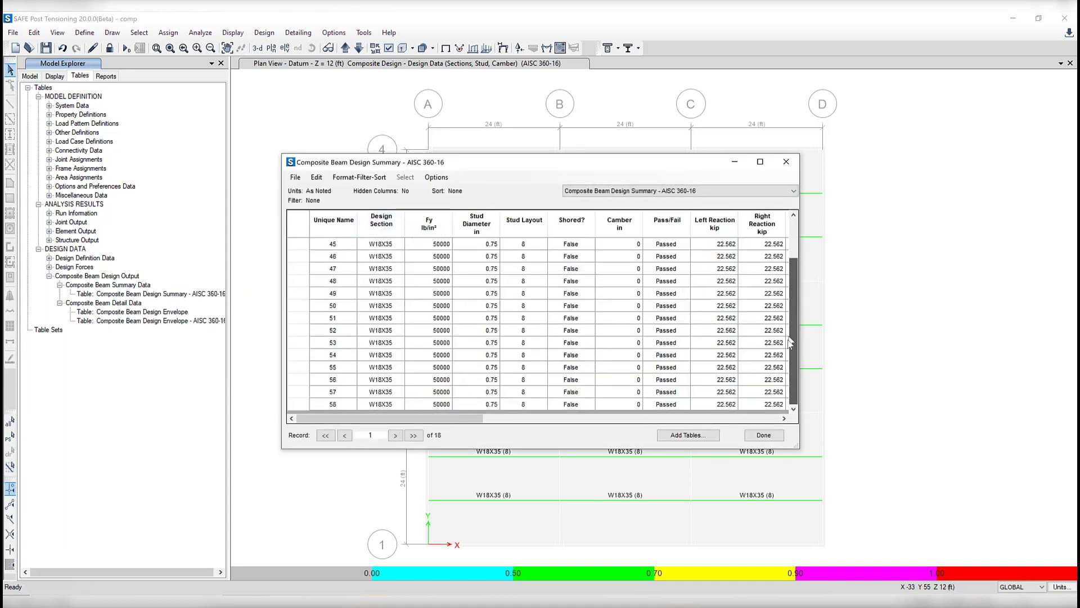
{"action": "left_click", "coordinate": [764, 434]}
{"action": "right_click", "coordinate": [162, 294]}
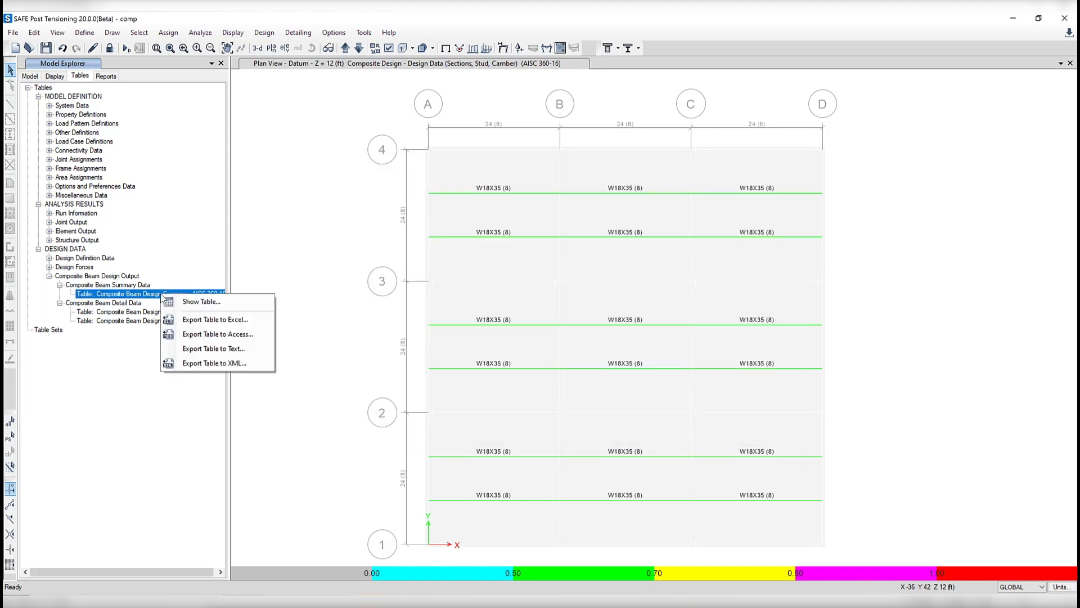